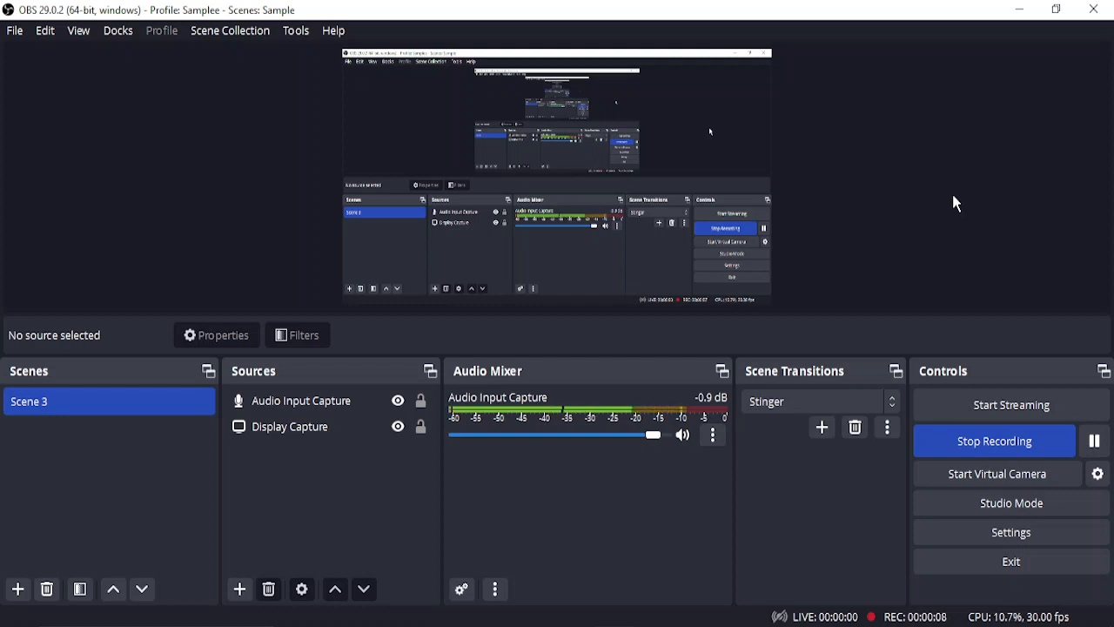
Launch the Settings app via Windows search after minimizing the recording app.
left_click(1020, 10)
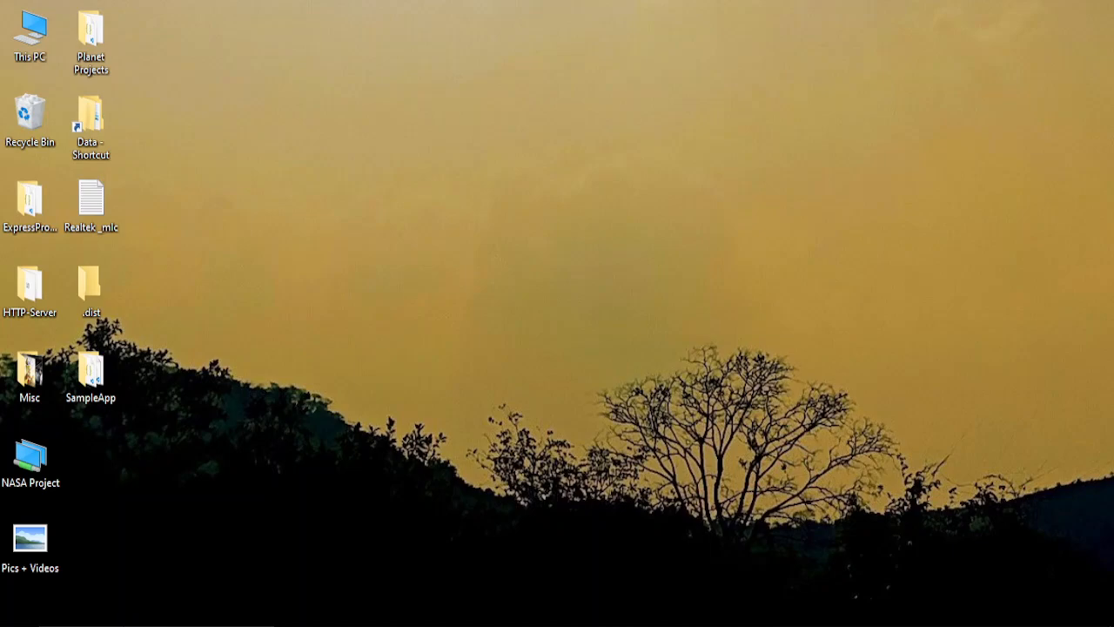
left_click(136, 622)
type("se")
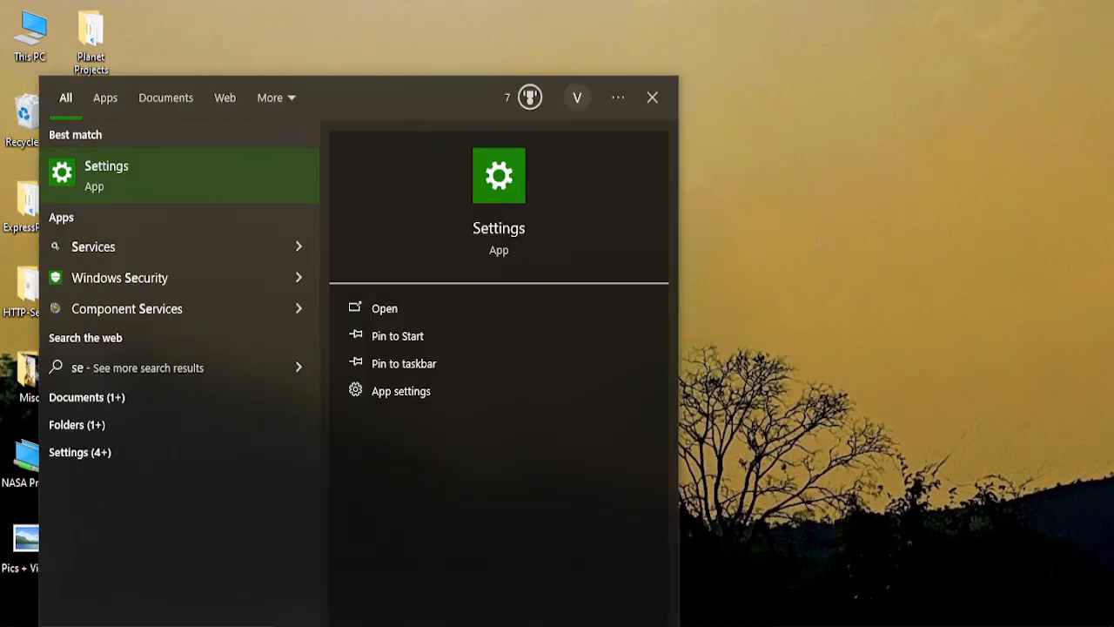
key("Return")
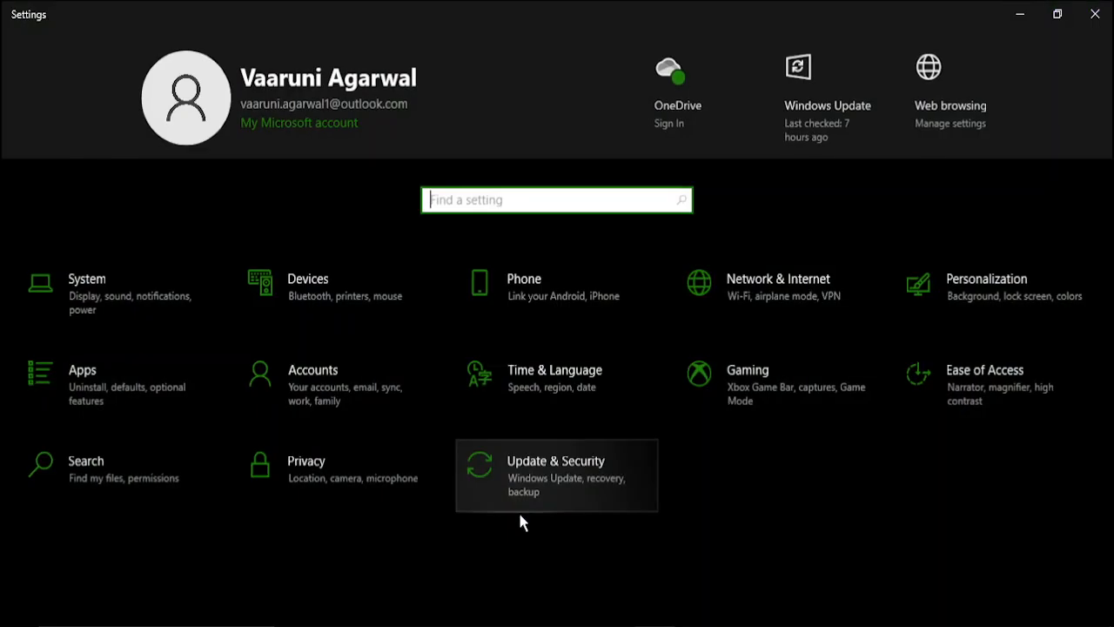
Check Windows Update under Update & Security reports the PC up to date, then close Settings.
left_click(530, 474)
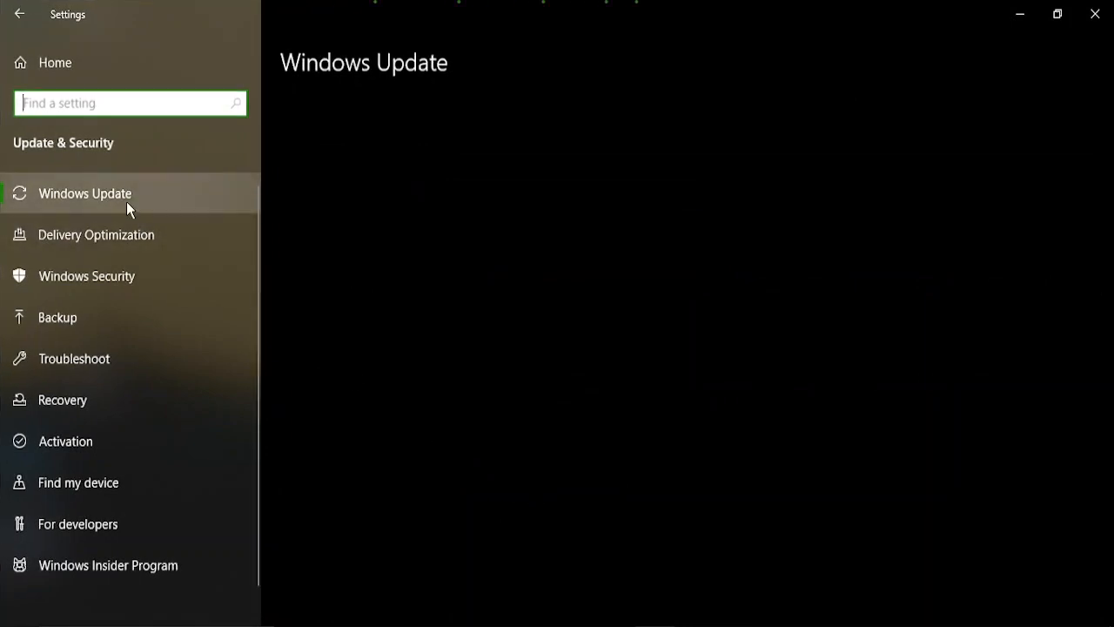
left_click(121, 196)
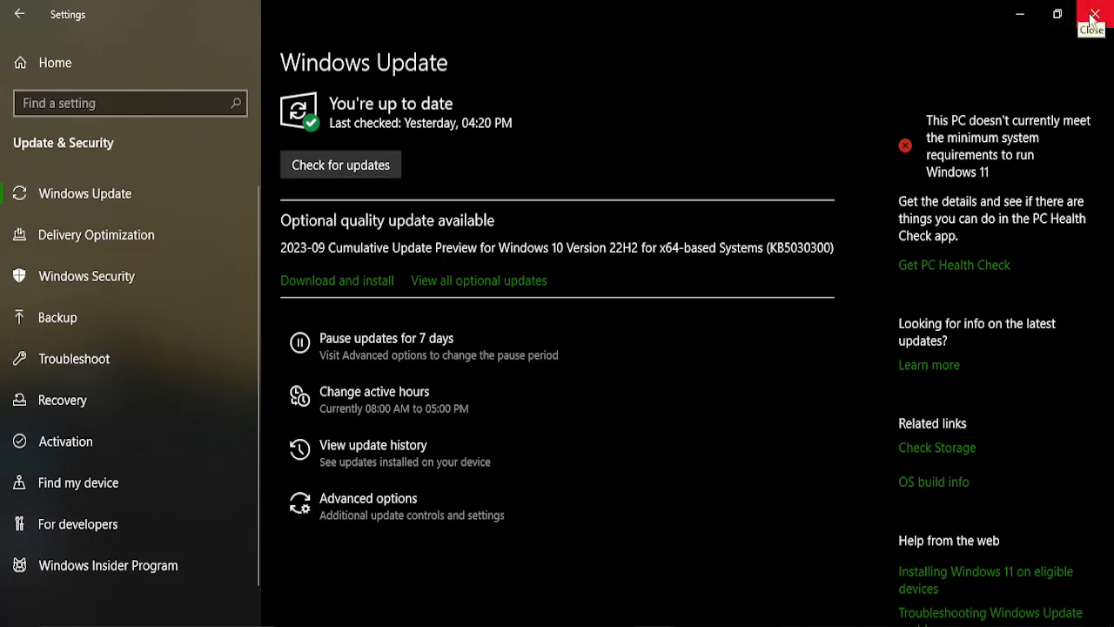
left_click(1095, 14)
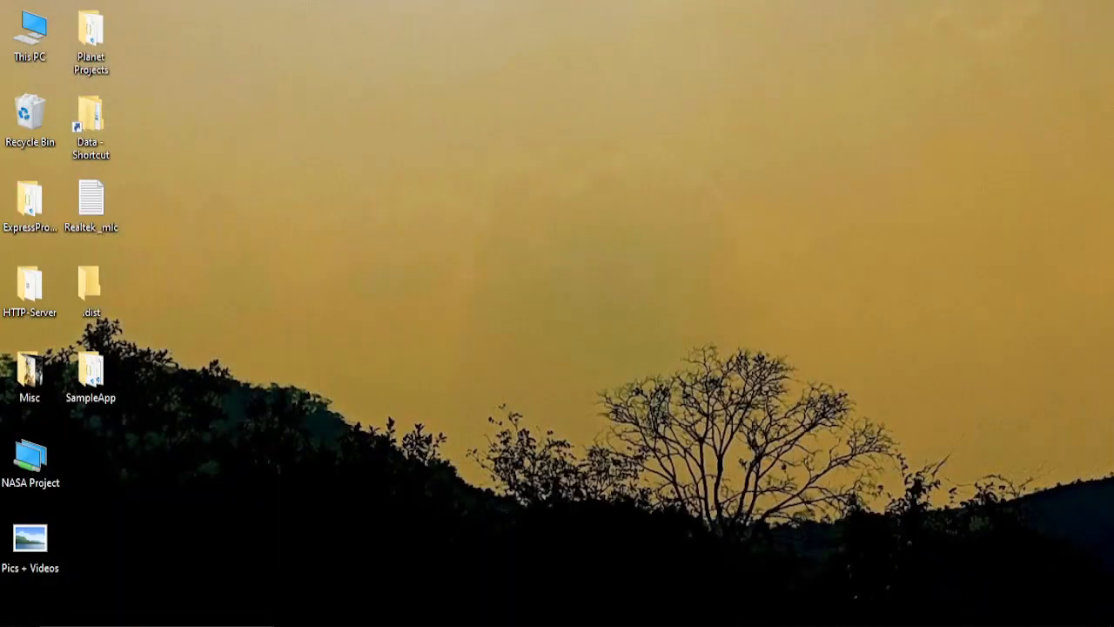
Launch Device Manager from the Start button's power-user menu.
right_click(18, 616)
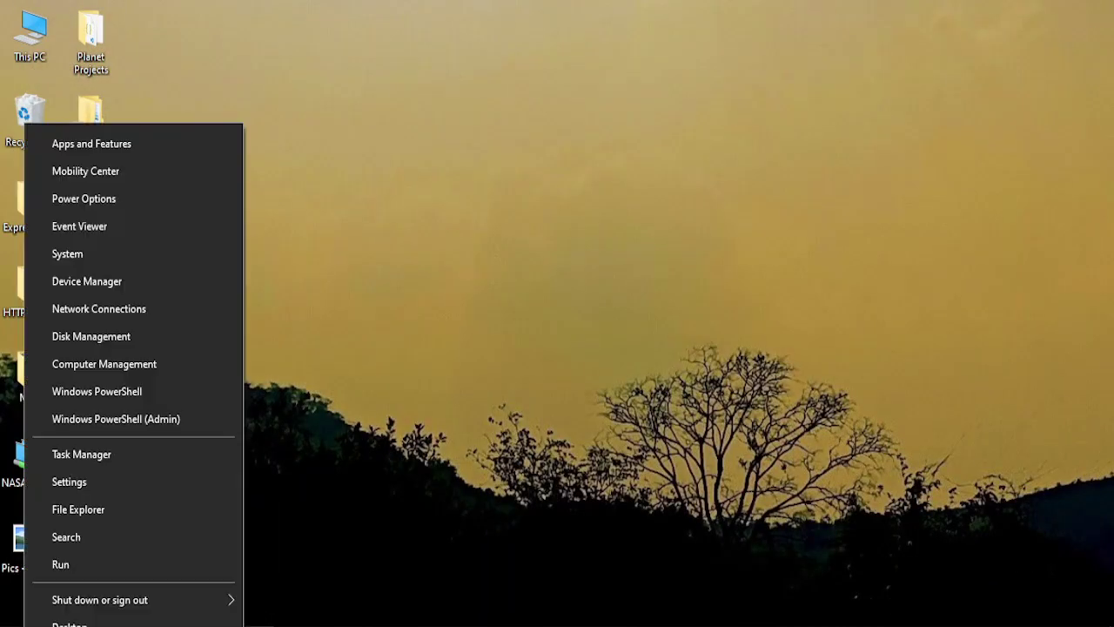
left_click(108, 279)
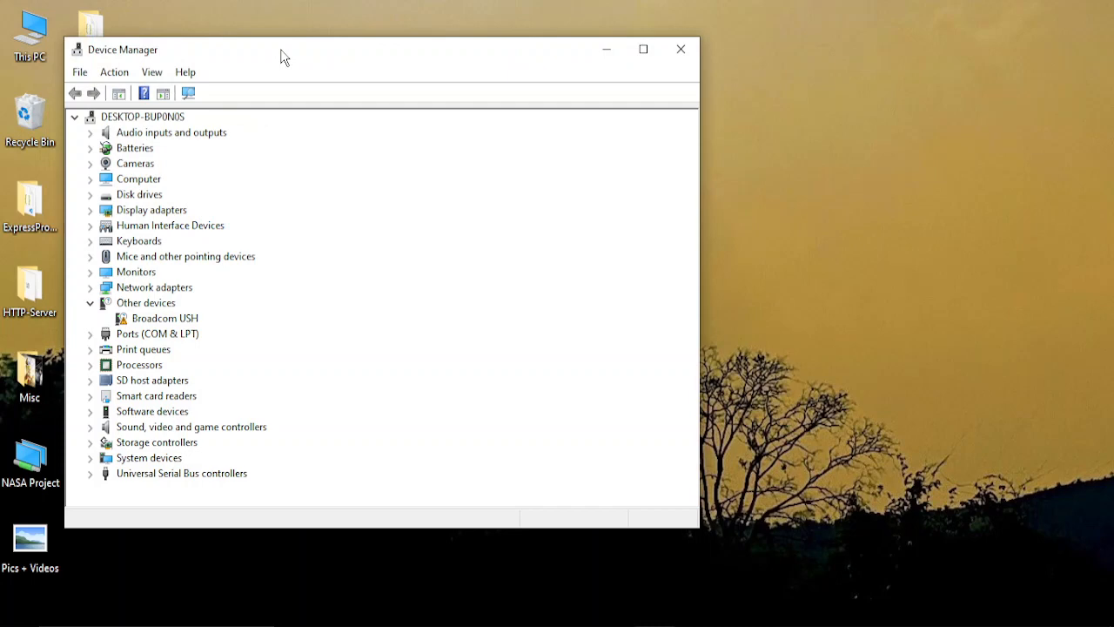
Centre the Device Manager window and run Scan for hardware changes on the computer root node.
left_click_drag(287, 48, 474, 83)
left_click(326, 149)
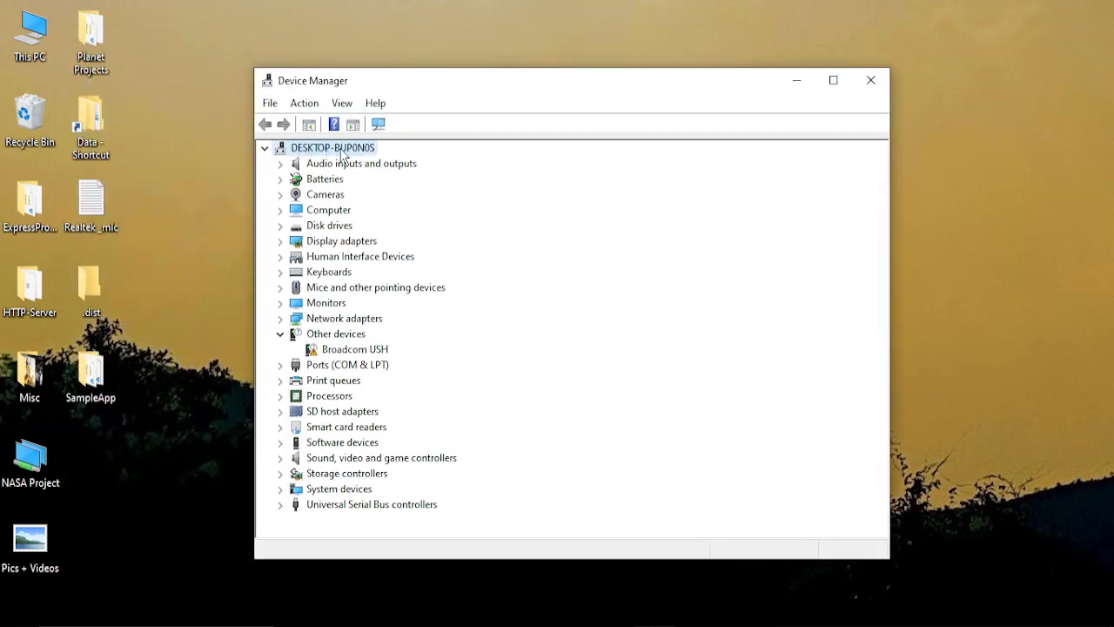
right_click(345, 154)
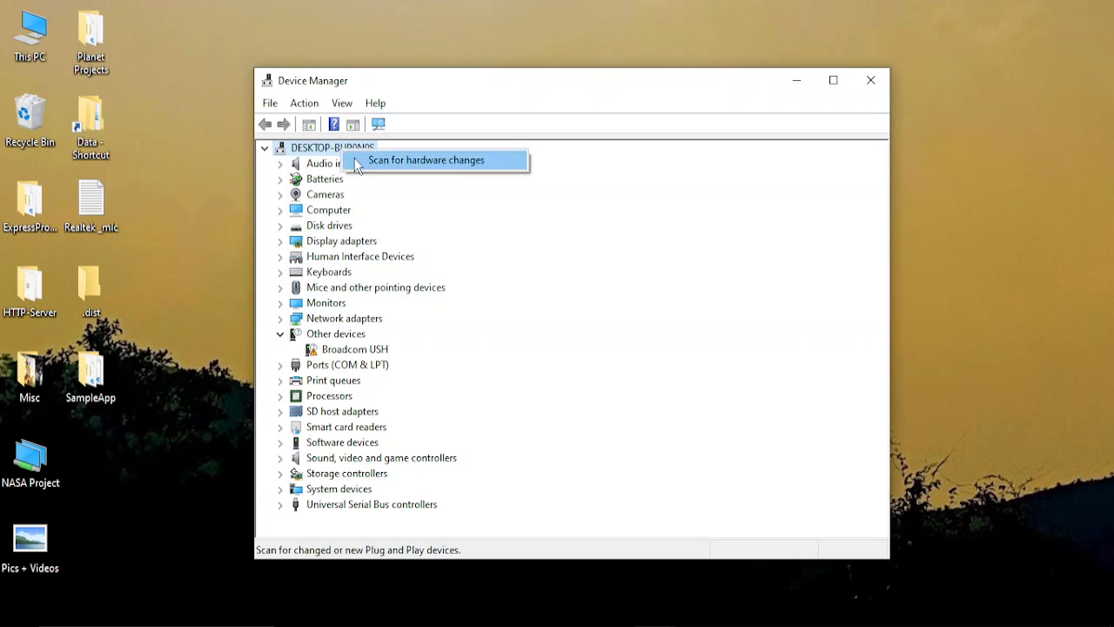
left_click(356, 159)
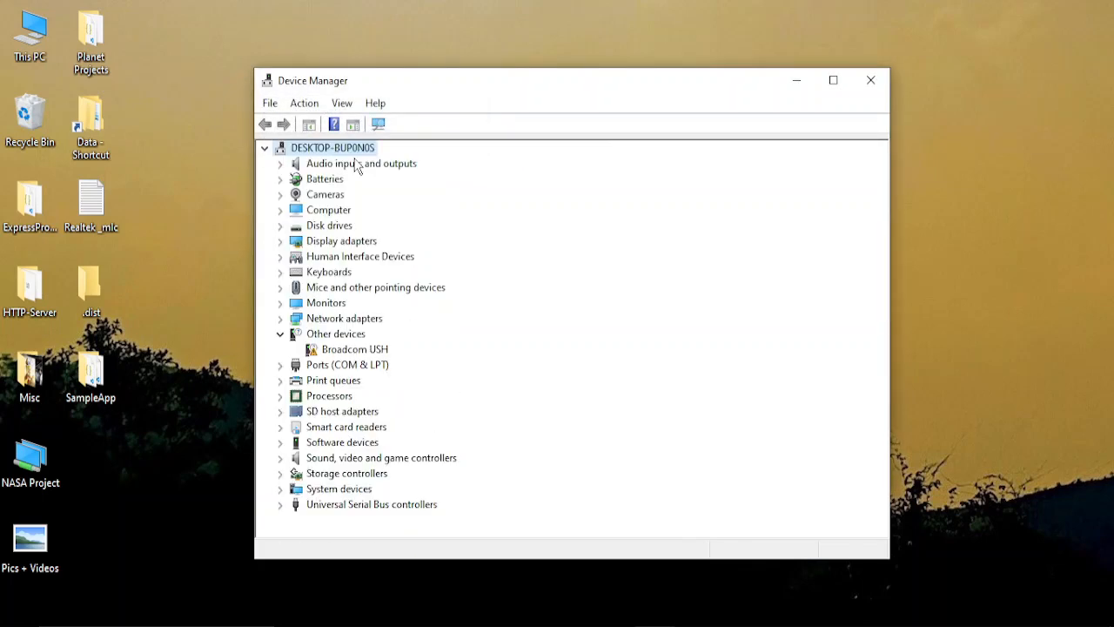